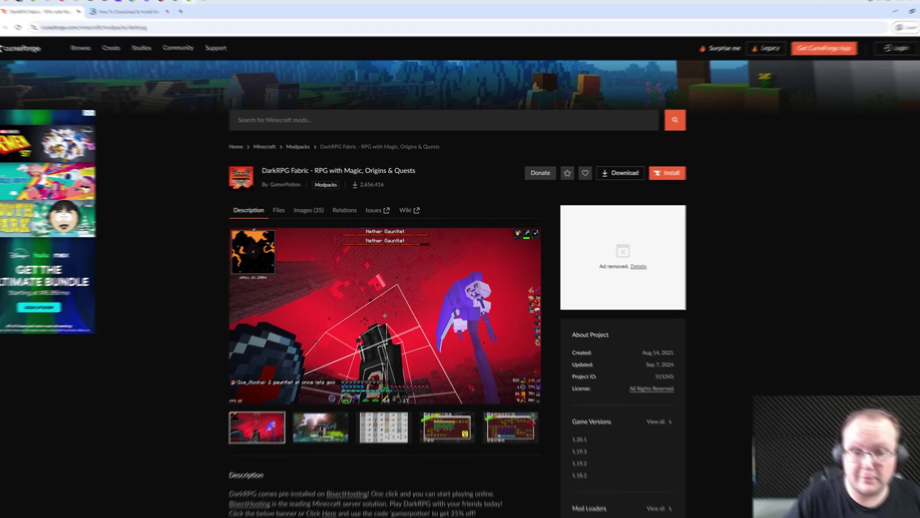
pyautogui.doubleClick(398, 170)
pyautogui.click(398, 170)
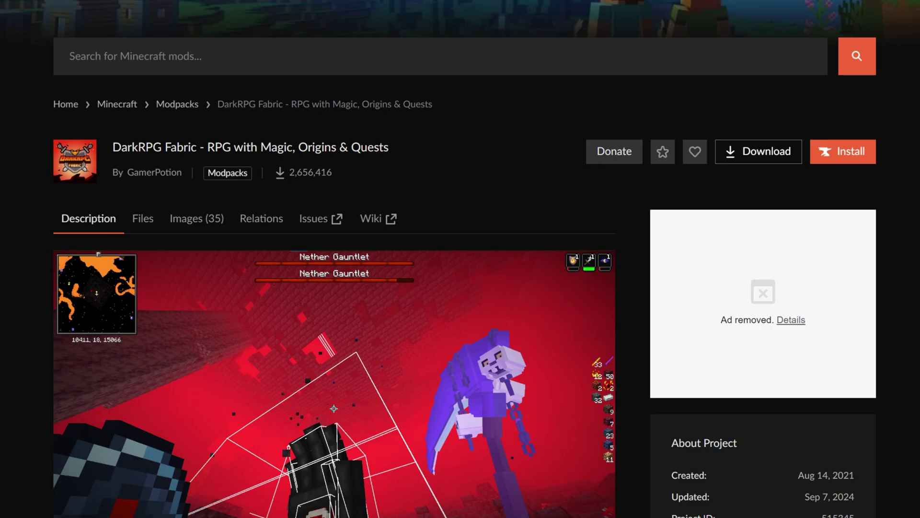
pyautogui.doubleClick(311, 147)
pyautogui.click(311, 148)
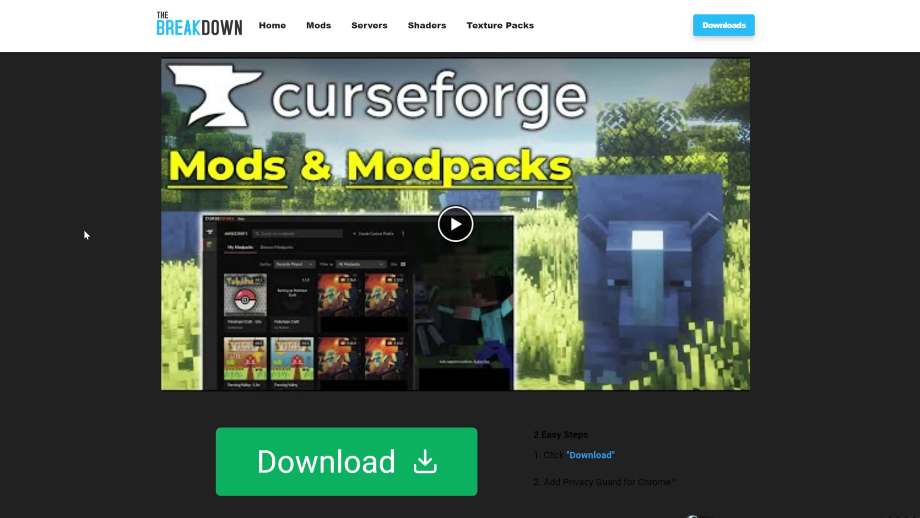
# Open the CurseForge download page from the modpack installation guide and download the Overwolf version for Windows.
pyautogui.scroll(-9, 85, 231)
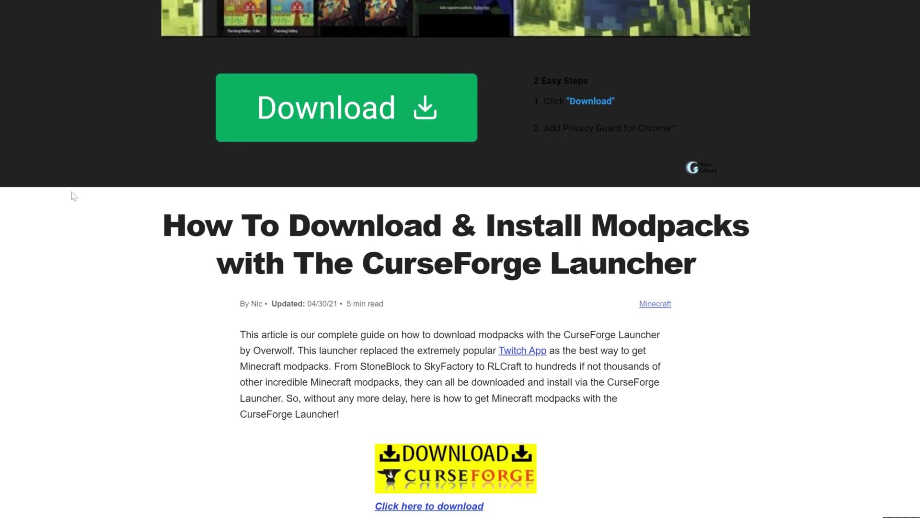
pyautogui.scroll(-1, 73, 196)
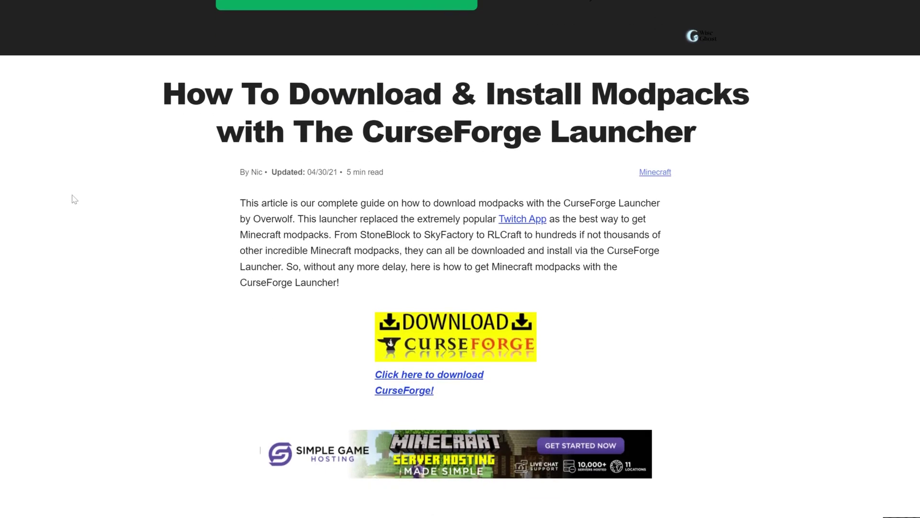
pyautogui.scroll(-5, 71, 197)
pyautogui.scroll(2, 75, 204)
pyautogui.scroll(2, 75, 206)
pyautogui.scroll(5, 76, 207)
pyautogui.scroll(5, 74, 206)
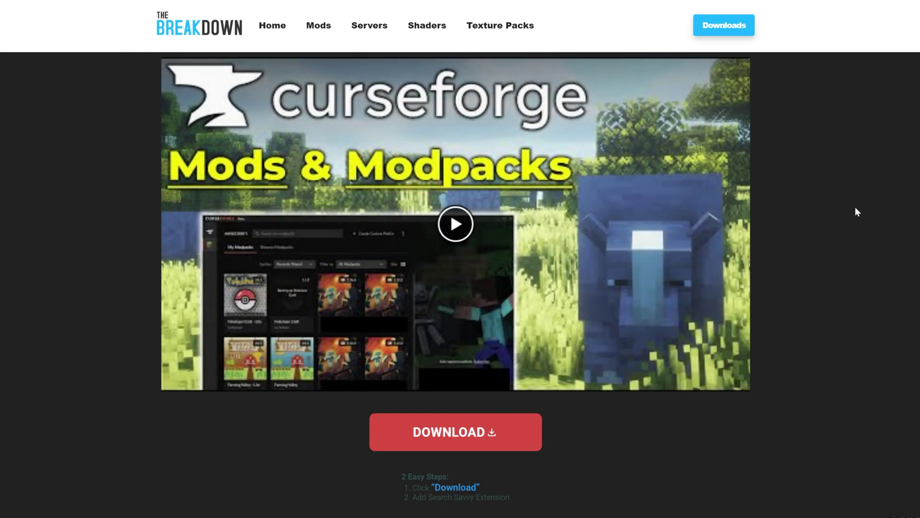
pyautogui.scroll(-15, 857, 224)
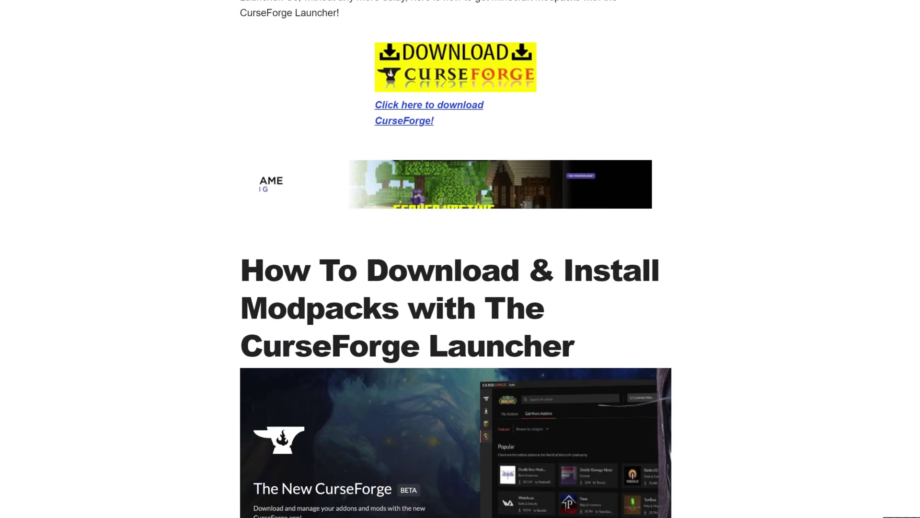
pyautogui.scroll(5, 460, 259)
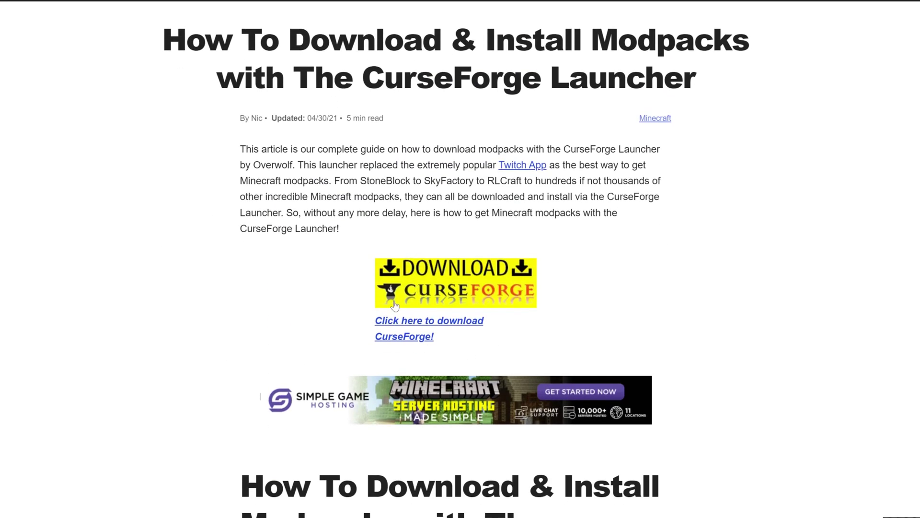
pyautogui.click(432, 296)
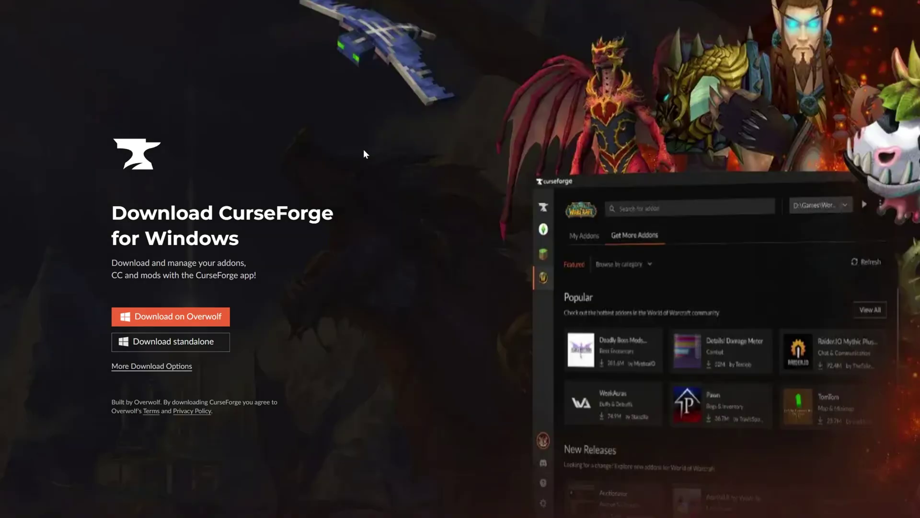
pyautogui.scroll(-4, 363, 150)
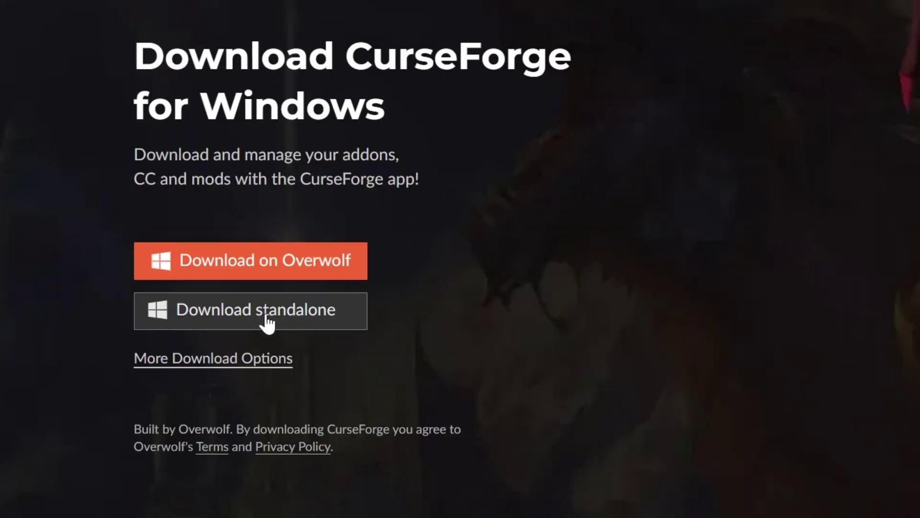
pyautogui.click(281, 262)
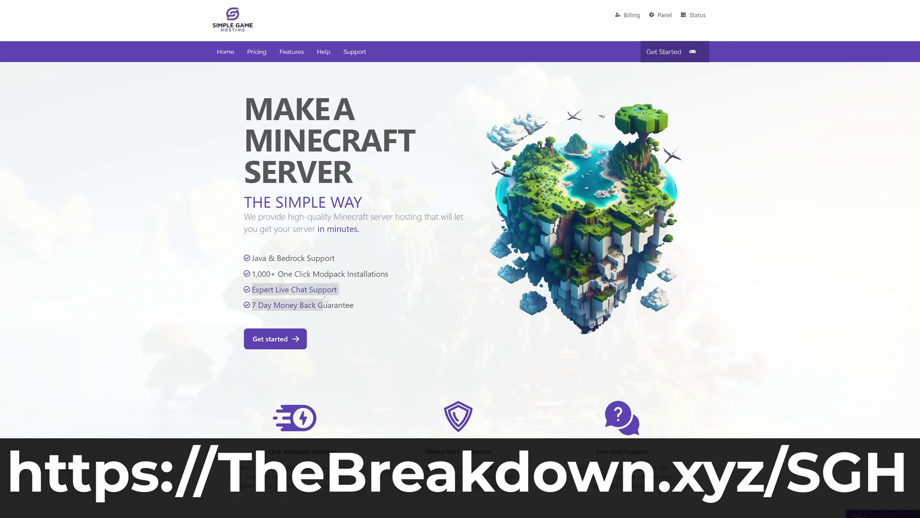
# Search the Simple Game Hosting panel's CurseForge modpacks for Pixelmon.
pyautogui.scroll(-4, 270, 263)
pyautogui.moveTo(255, 255); pyautogui.dragTo(341, 256)
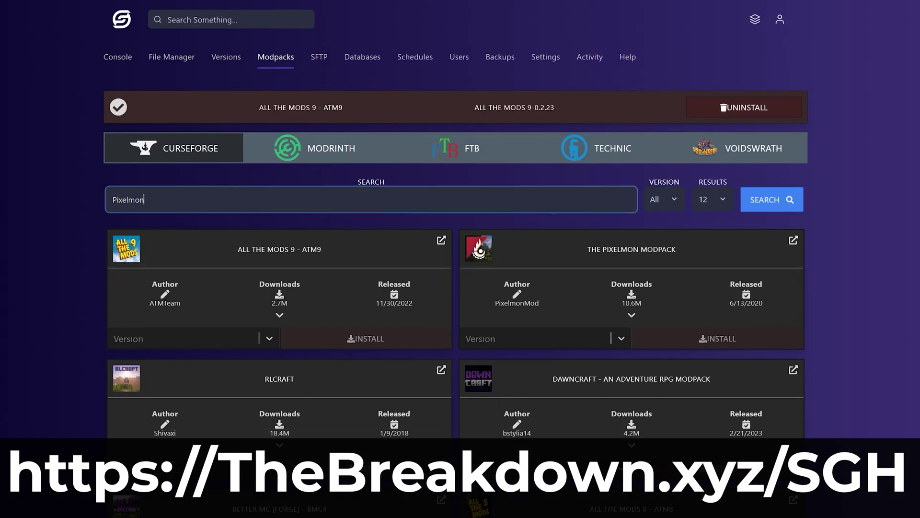
pyautogui.press('Return')
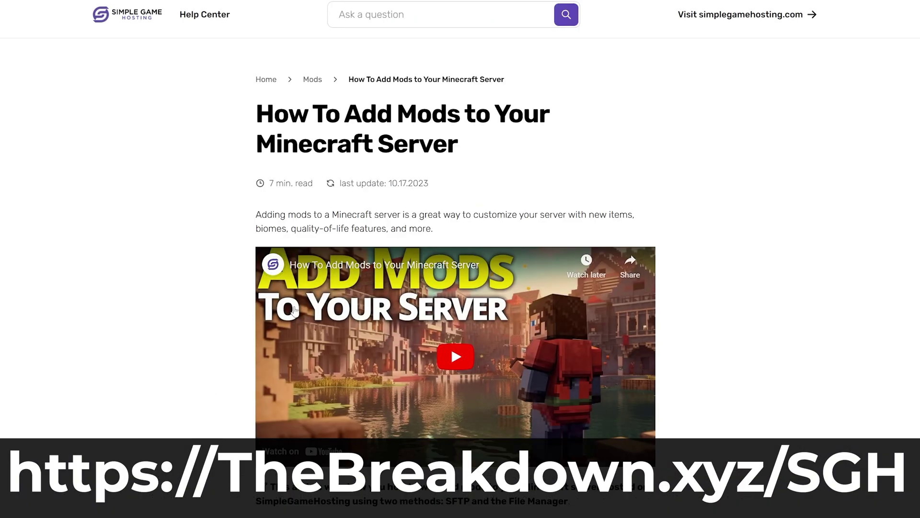
# Look through the hosting help guides on adding mods and modpacks to a Minecraft server, and the server's file manager.
pyautogui.scroll(-3, 456, 239)
pyautogui.scroll(-20, 395, 338)
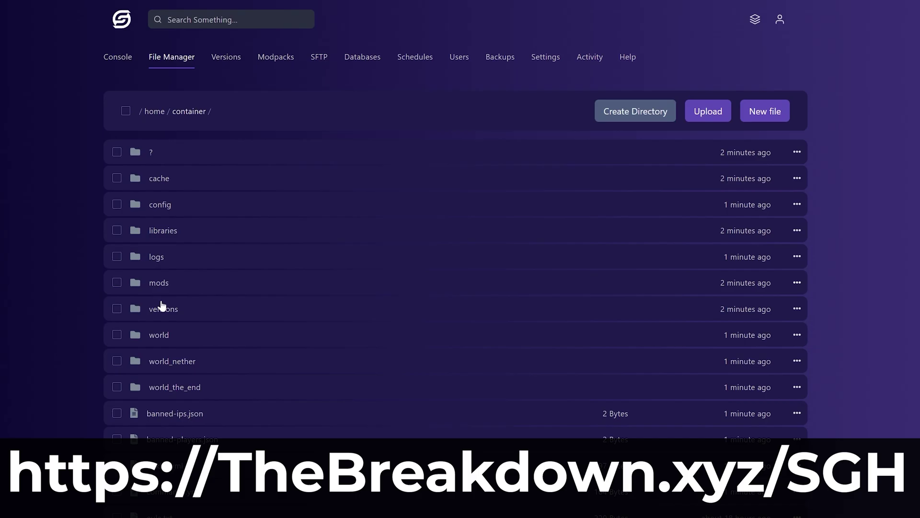
pyautogui.scroll(-1, 229, 310)
pyautogui.scroll(-6, 229, 310)
pyautogui.click(167, 422)
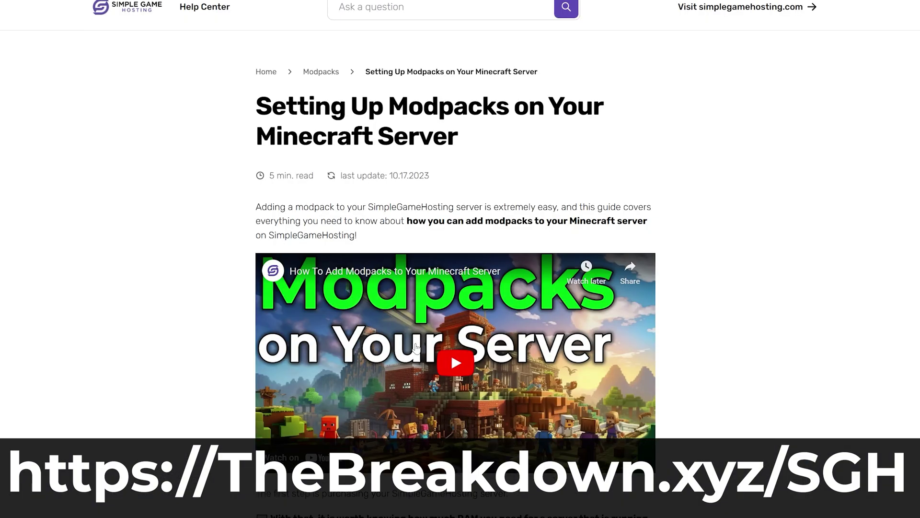
pyautogui.scroll(-20, 413, 342)
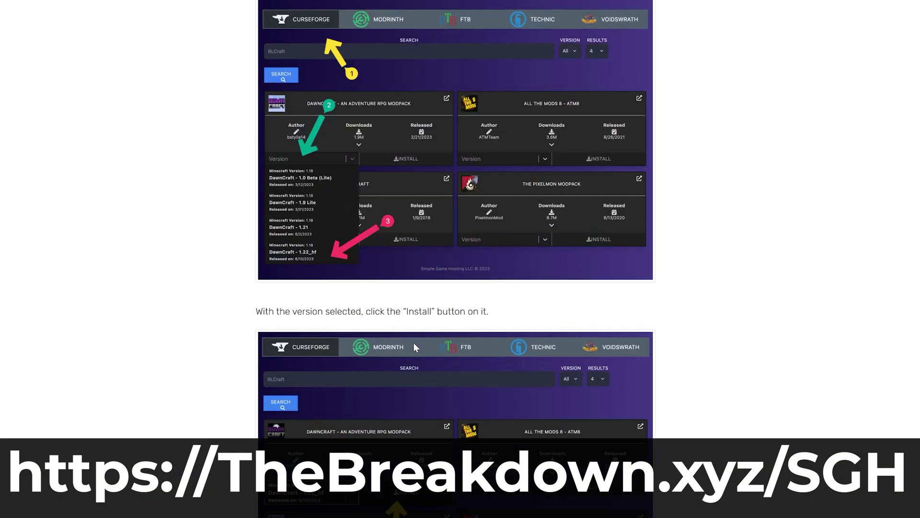
pyautogui.scroll(-20, 413, 342)
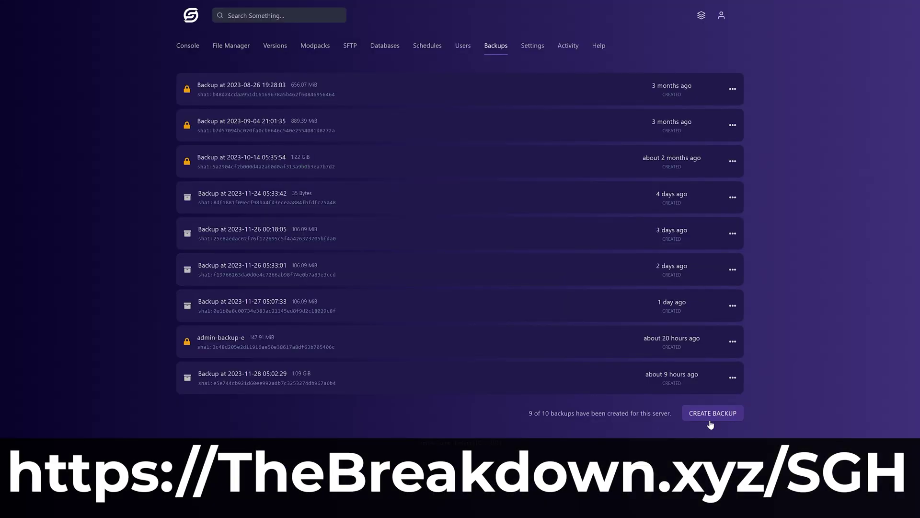
# Start a new server backup without a name, leaving it unlocked and the ignored files empty.
pyautogui.click(711, 416)
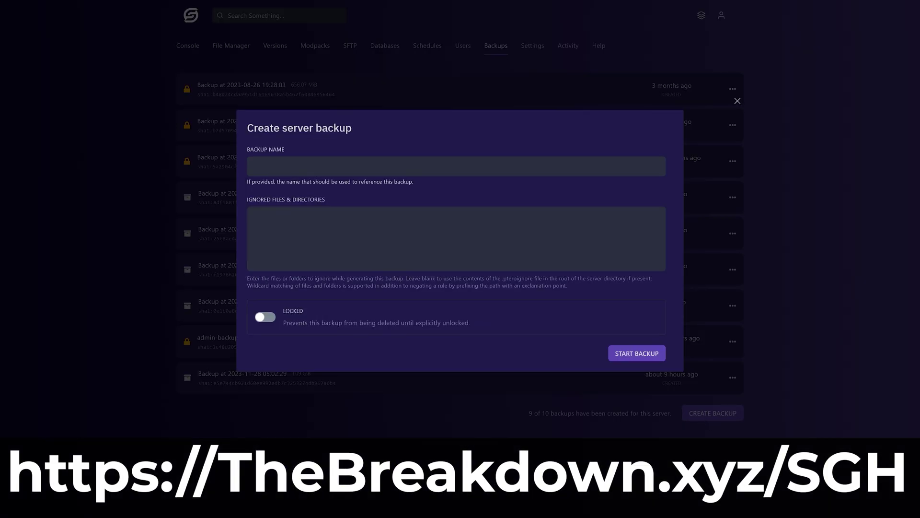
pyautogui.click(612, 357)
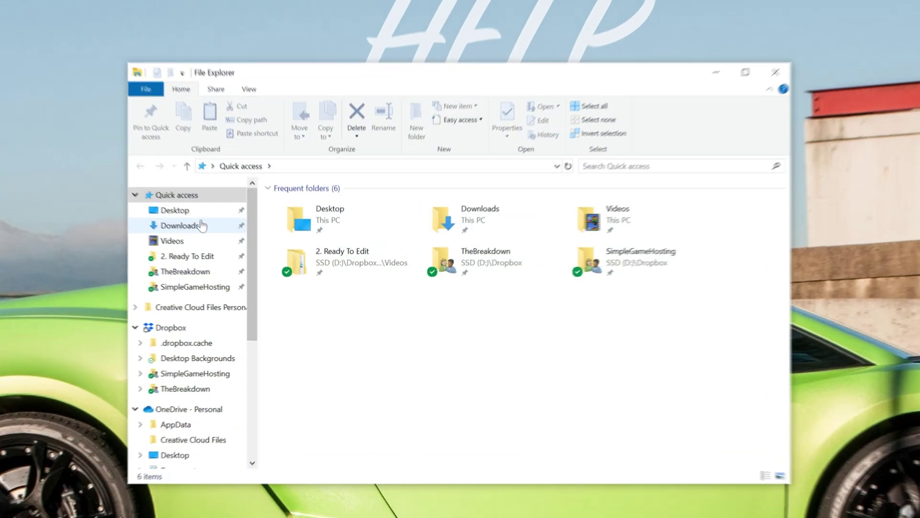
# Run the CurseForge installer from the Downloads folder, accept the terms of use and age confirmation, and install to the default folder.
pyautogui.click(225, 234)
pyautogui.click(305, 208)
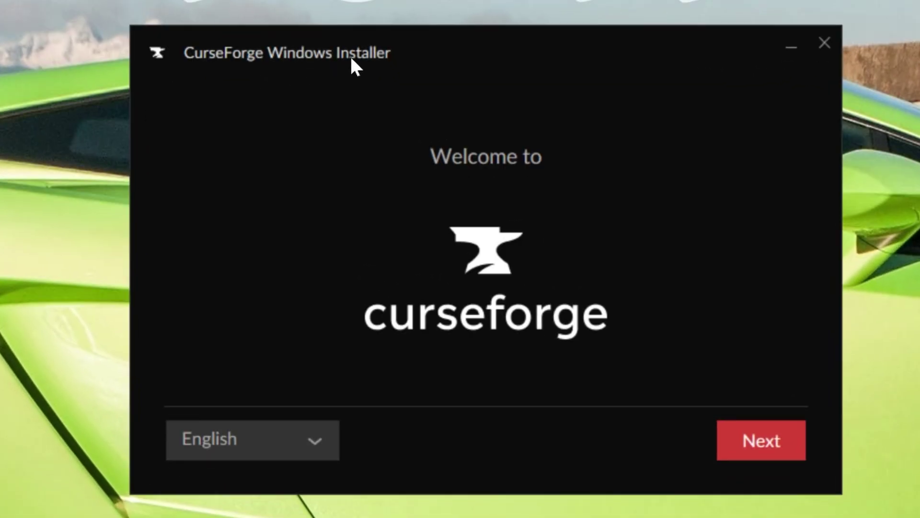
pyautogui.click(776, 436)
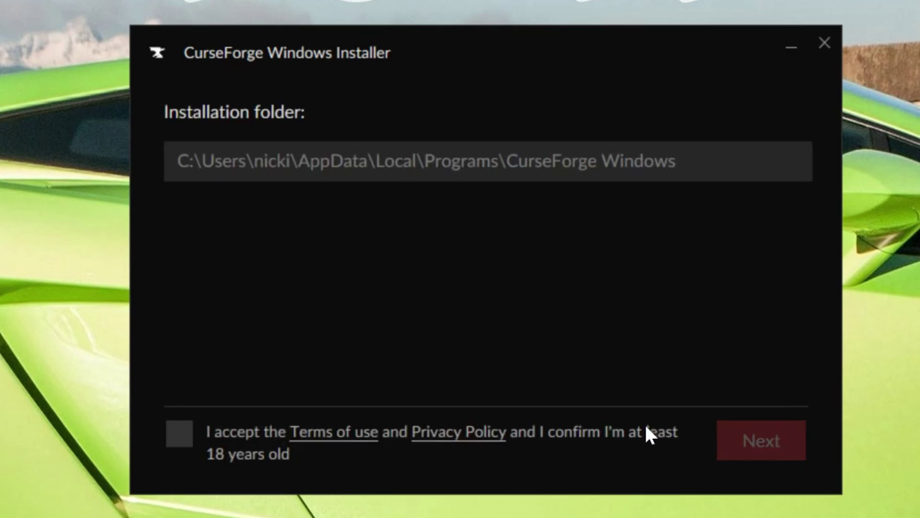
pyautogui.click(182, 434)
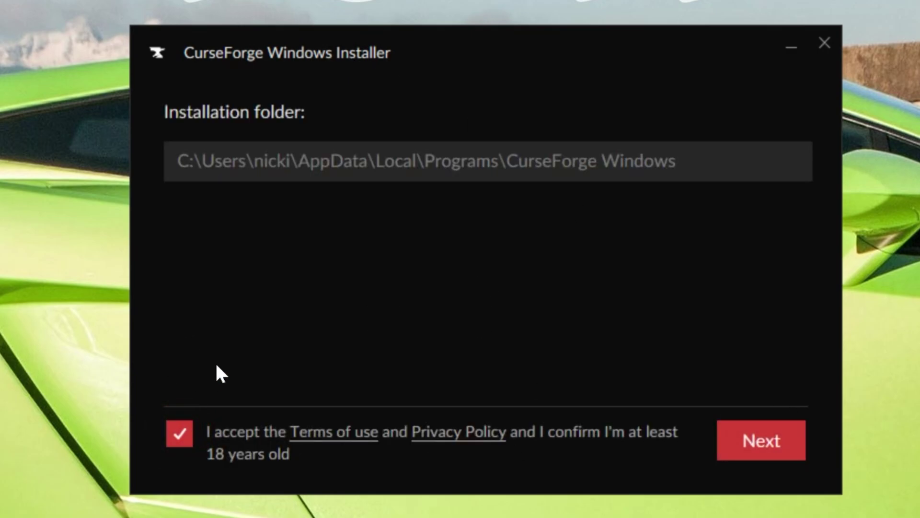
pyautogui.click(787, 445)
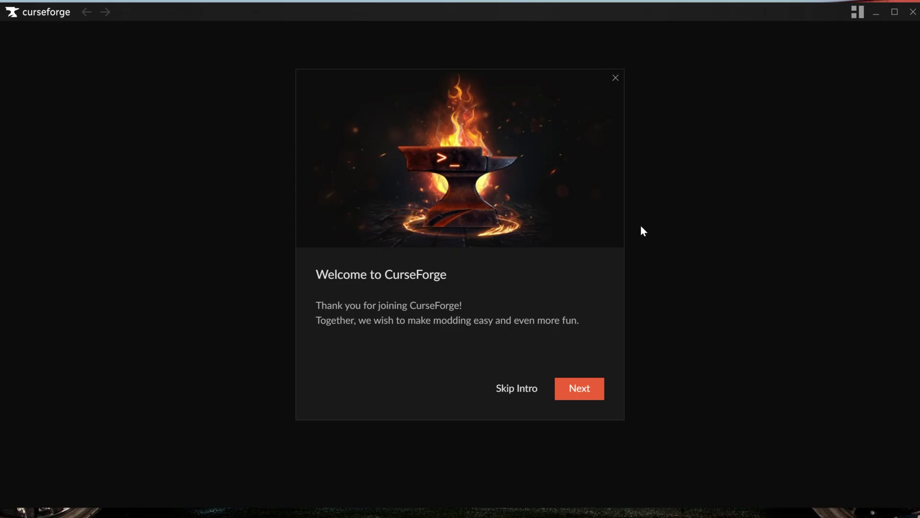
# Complete the CurseForge welcome introduction and set up Minecraft with the Standard (Recommended) modding folder.
pyautogui.click(594, 390)
pyautogui.click(595, 392)
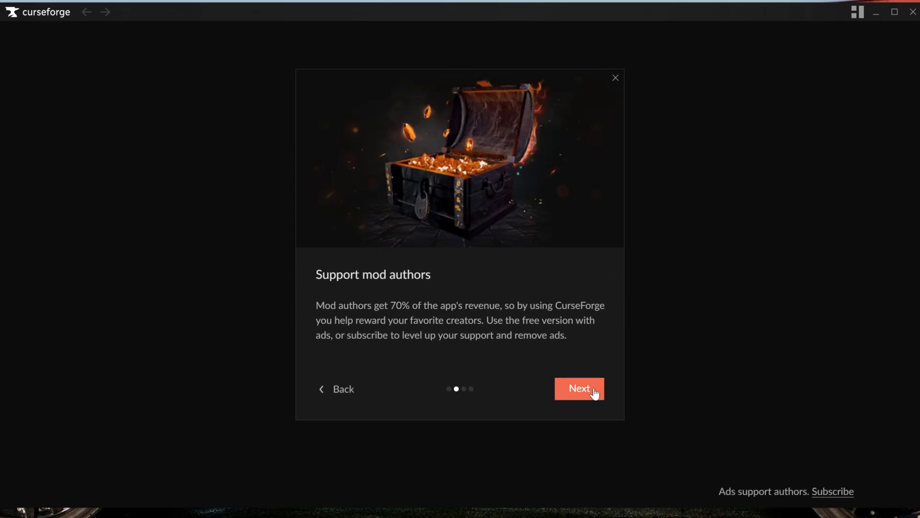
pyautogui.click(594, 392)
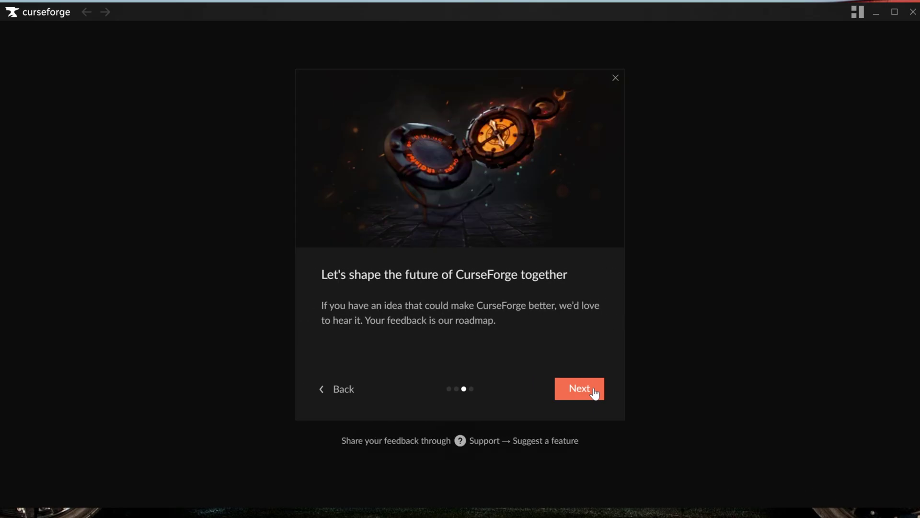
pyautogui.click(595, 392)
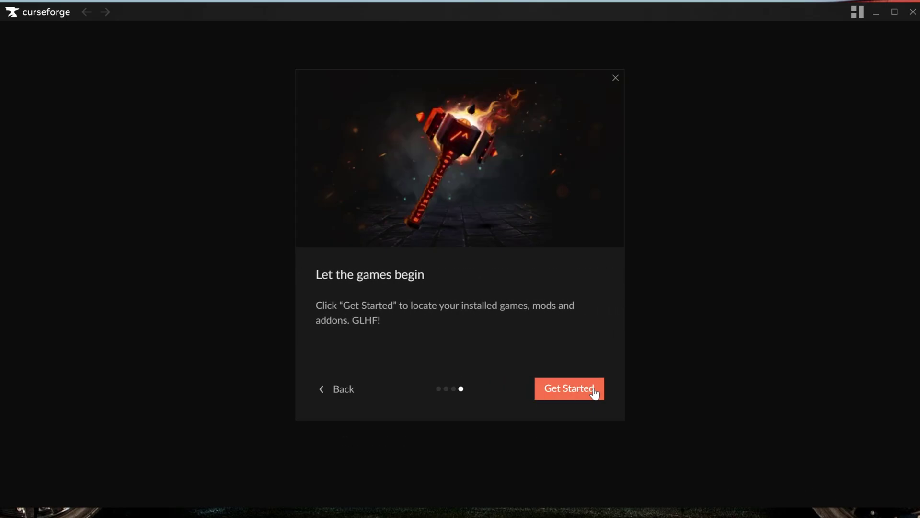
pyautogui.click(586, 394)
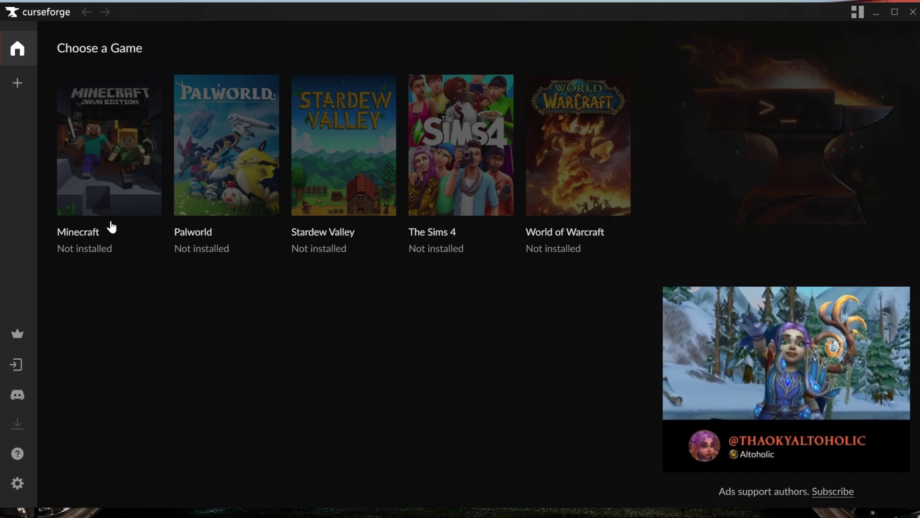
pyautogui.click(100, 169)
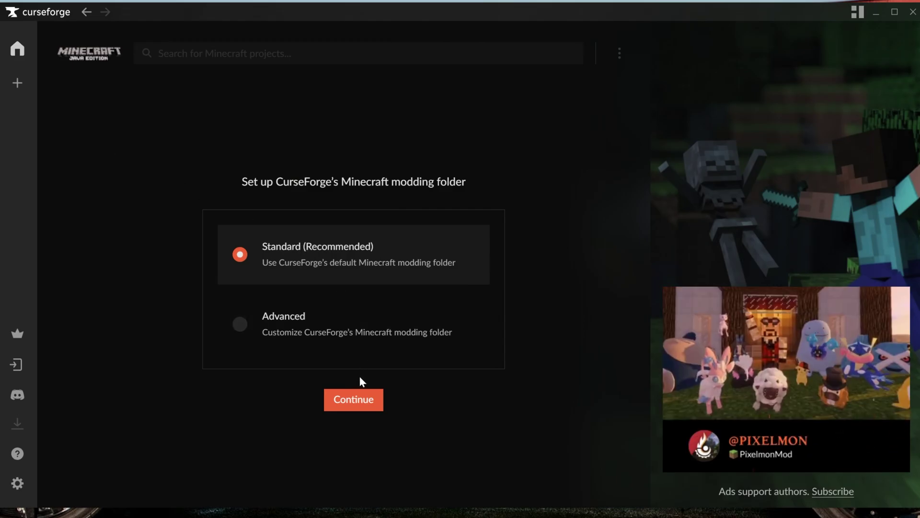
pyautogui.click(362, 399)
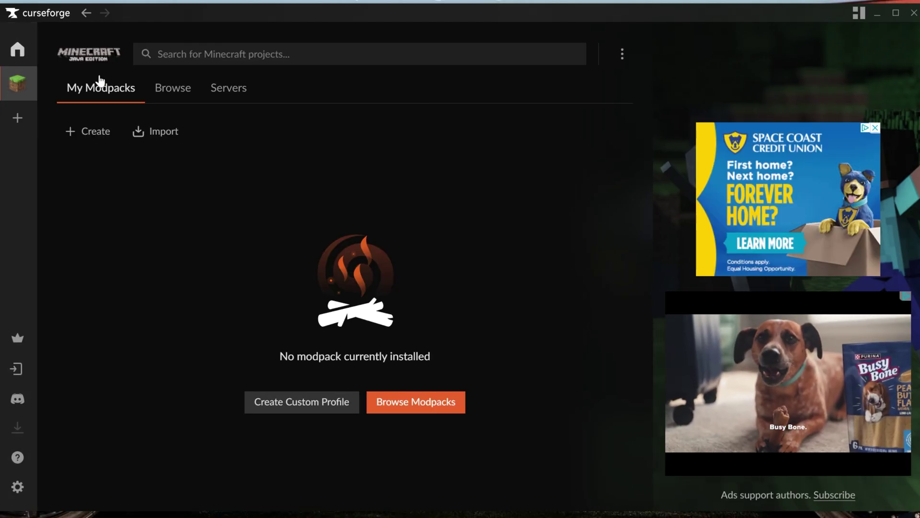
# Search the Minecraft projects for "darkrpg" and install the modpack DarkRPG Fabric - RPG with Magic, Origins & Quests.
pyautogui.click(166, 59)
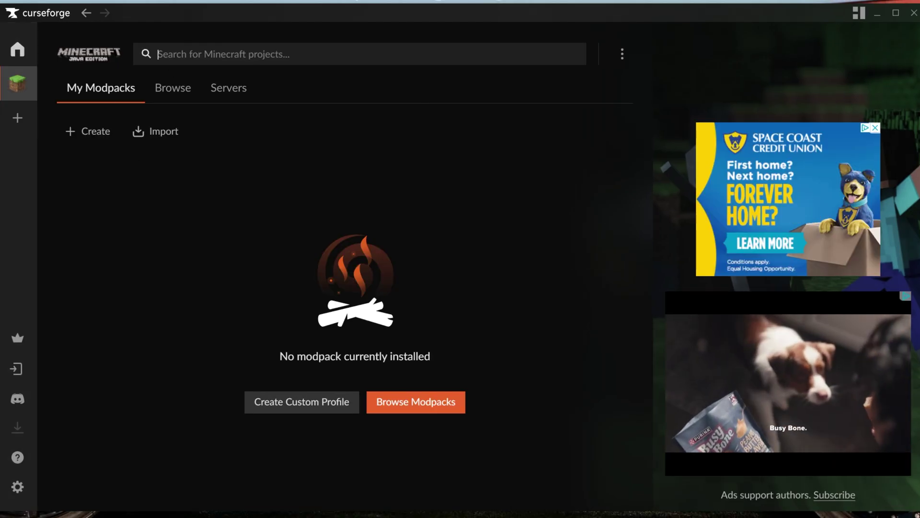
pyautogui.write('darkrpg')
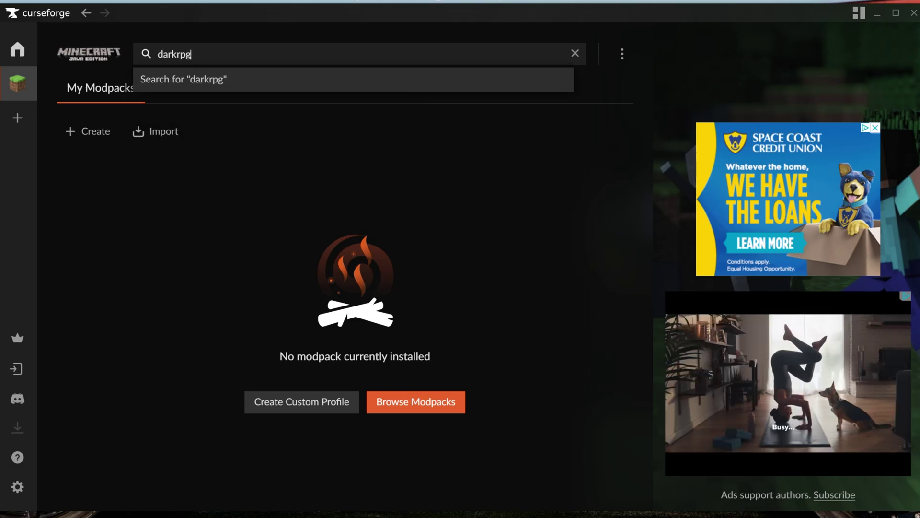
pyautogui.press('Return')
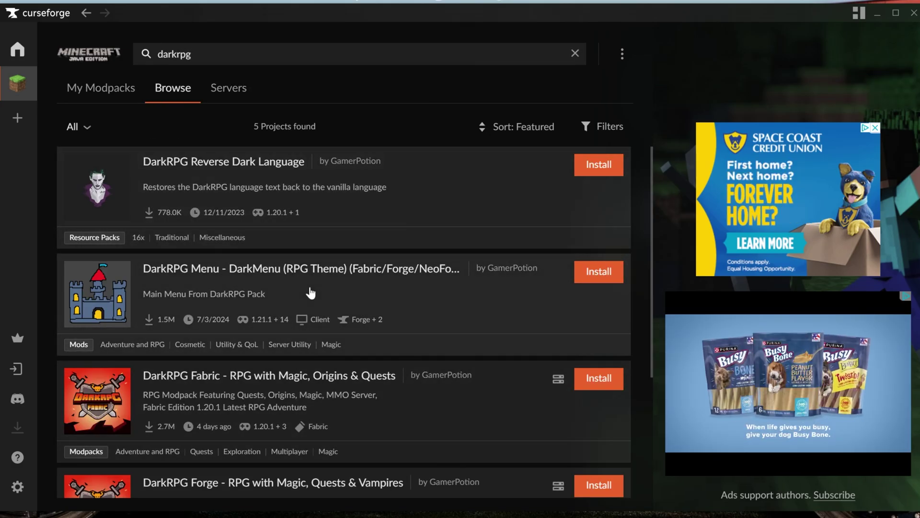
pyautogui.scroll(-4, 304, 242)
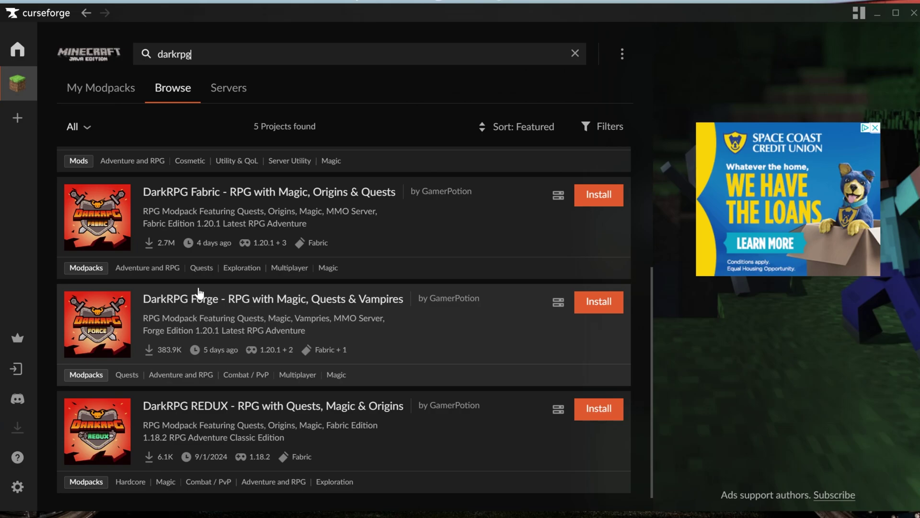
pyautogui.click(609, 201)
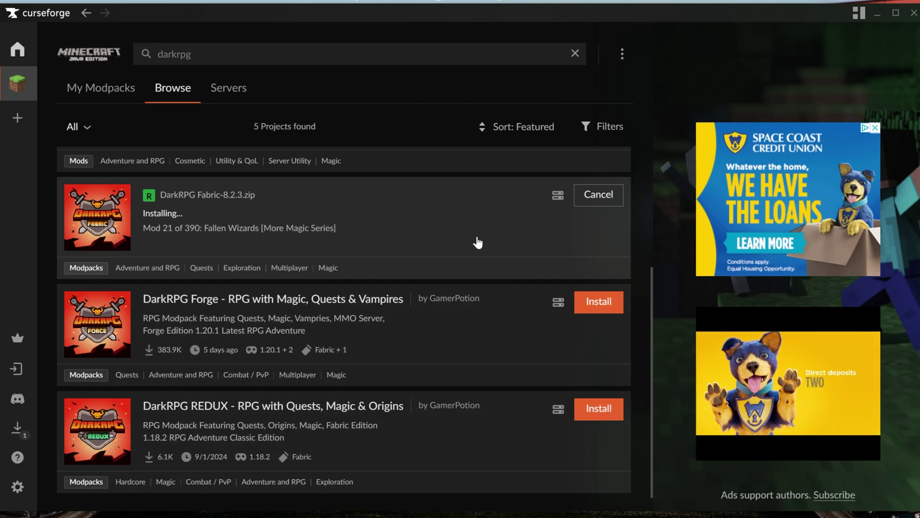
# Set the default memory allocated to Minecraft profiles to 10048 MB in the Minecraft-specific Java settings, and close the settings.
pyautogui.click(121, 94)
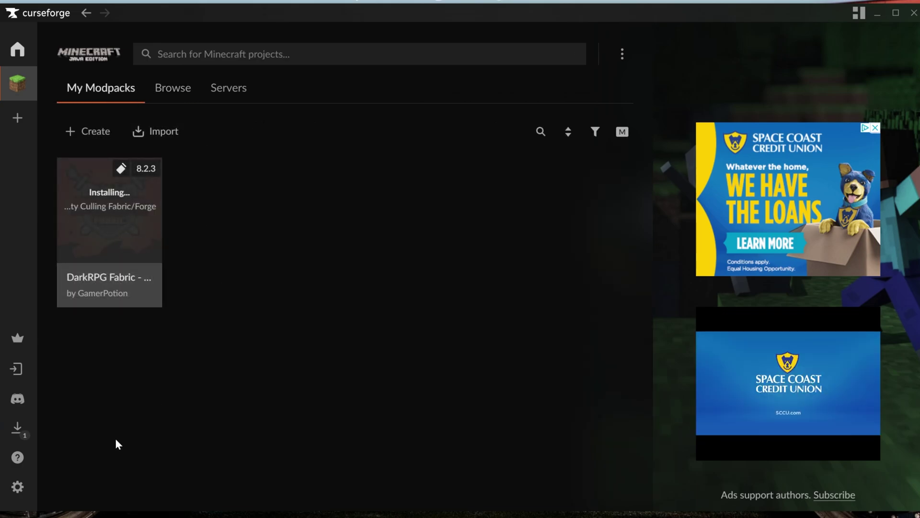
pyautogui.click(18, 486)
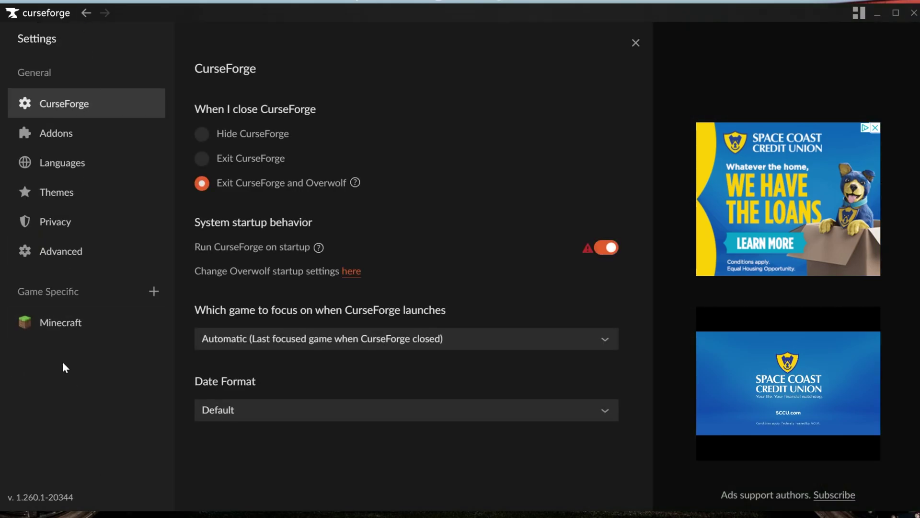
pyautogui.click(56, 322)
pyautogui.scroll(-10, 591, 296)
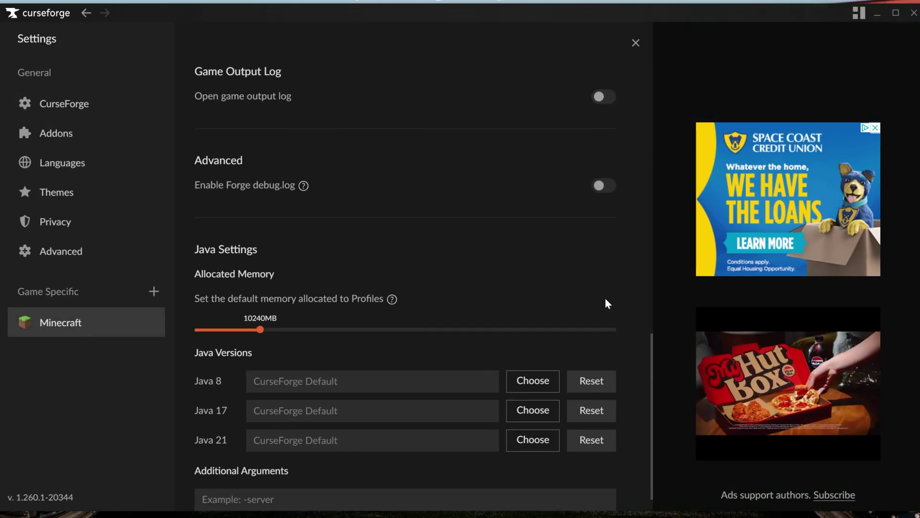
pyautogui.scroll(-1, 607, 303)
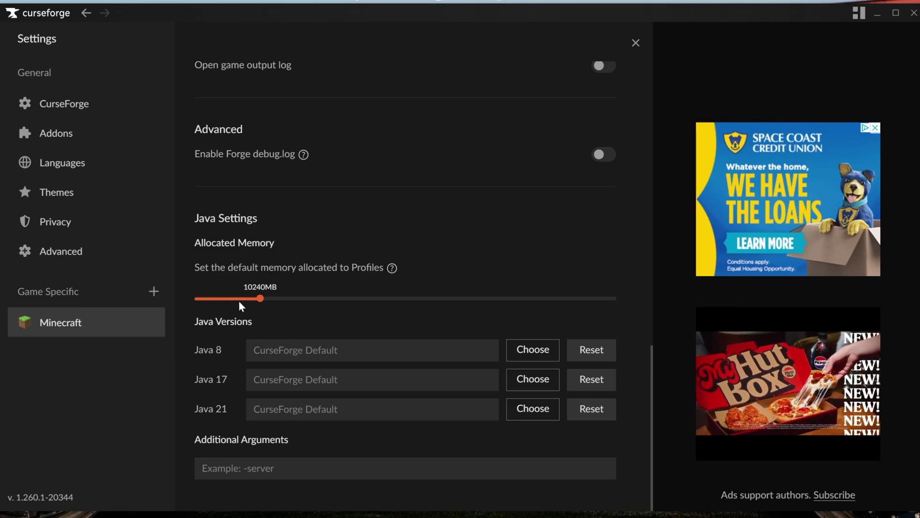
pyautogui.moveTo(260, 298)
pyautogui.mouseDown()
pyautogui.moveTo(236, 301)
pyautogui.moveTo(260, 305)
pyautogui.mouseUp()
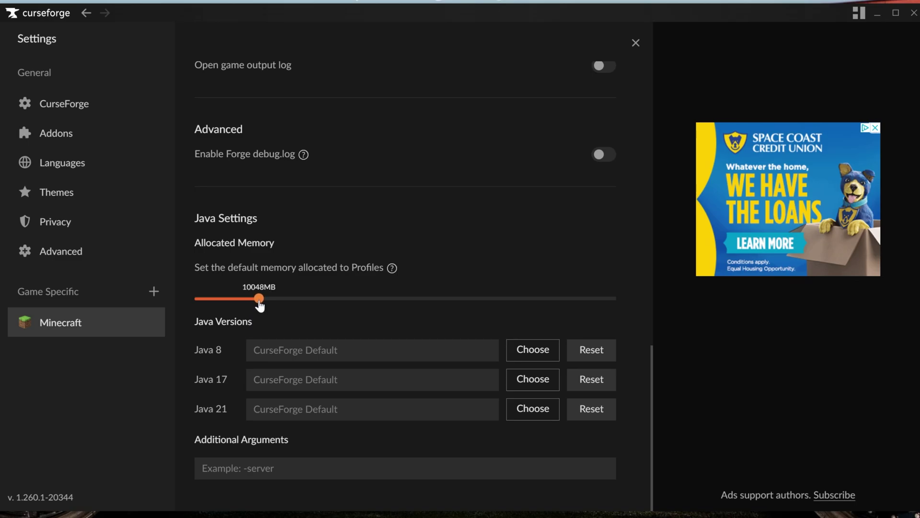
pyautogui.click(636, 43)
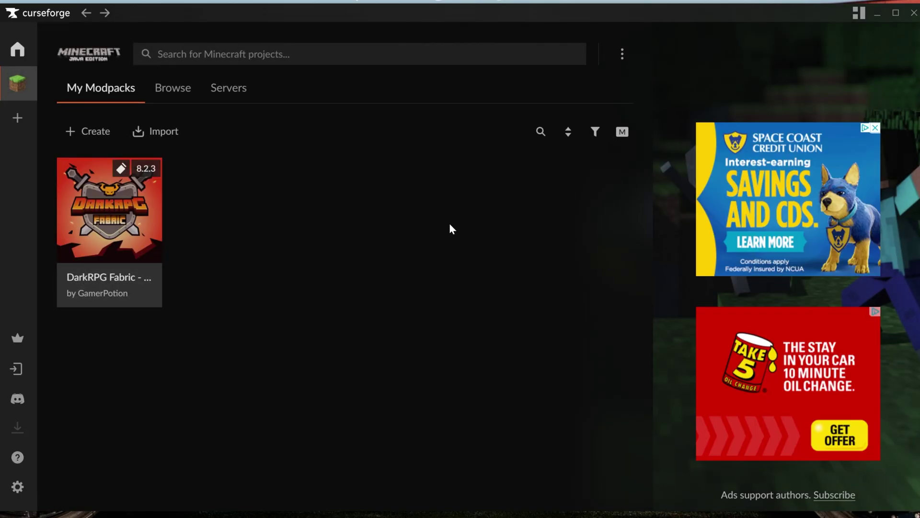
# Launch the DarkRPG Fabric modpack through the Minecraft Launcher with its own Java Edition installation selected, accepting the modified-installation notice.
pyautogui.moveTo(80, 176)
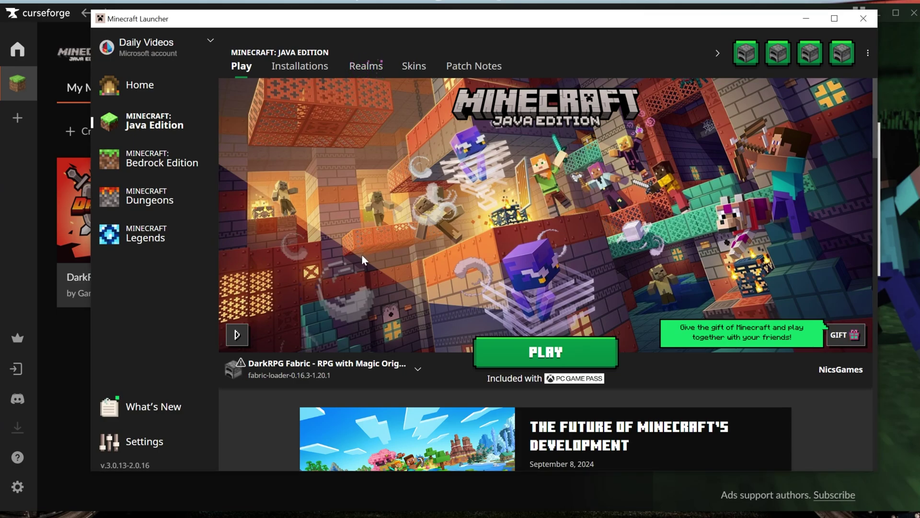
pyautogui.click(146, 90)
pyautogui.click(145, 125)
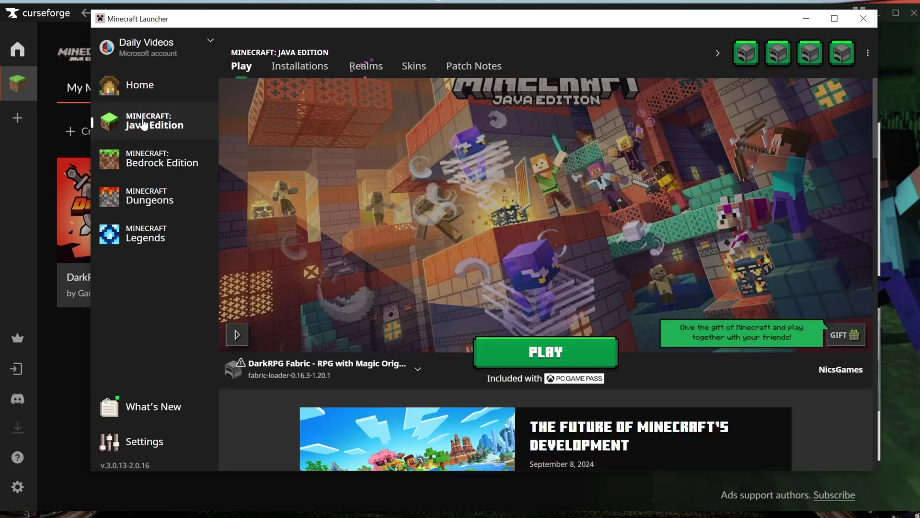
pyautogui.click(372, 365)
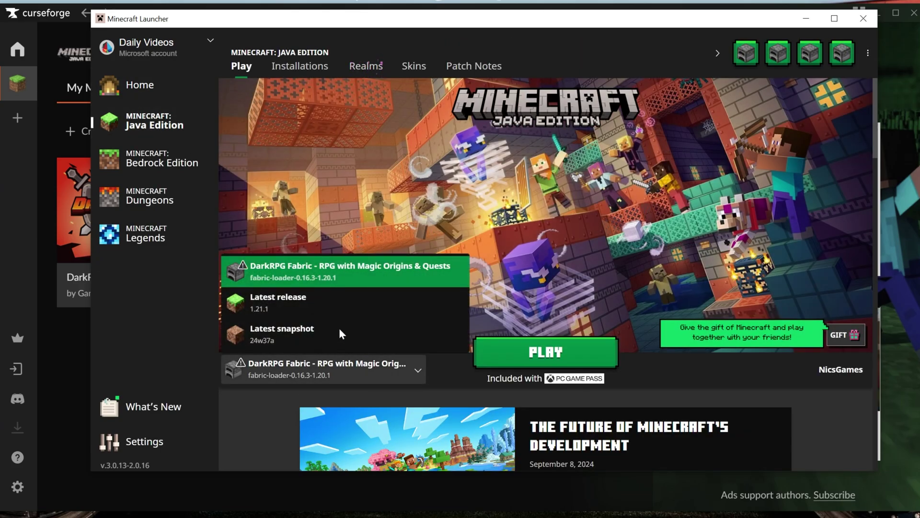
pyautogui.click(341, 280)
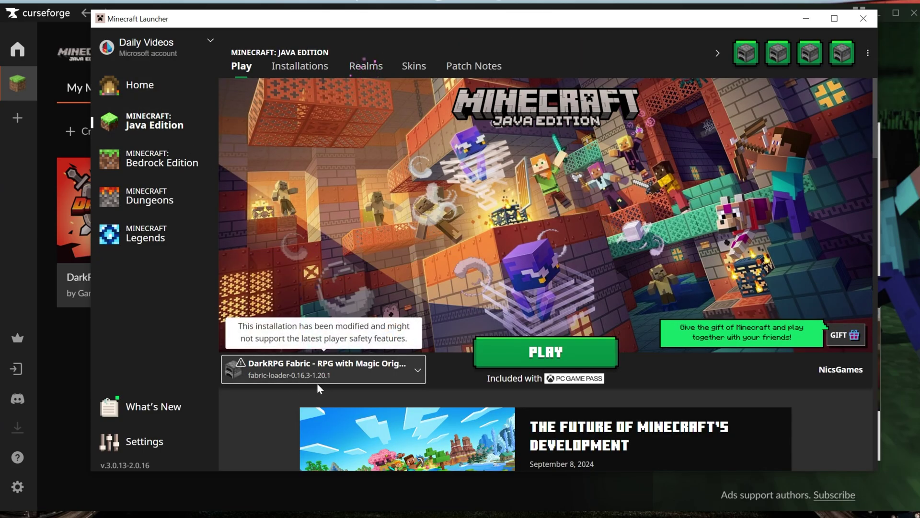
pyautogui.click(485, 357)
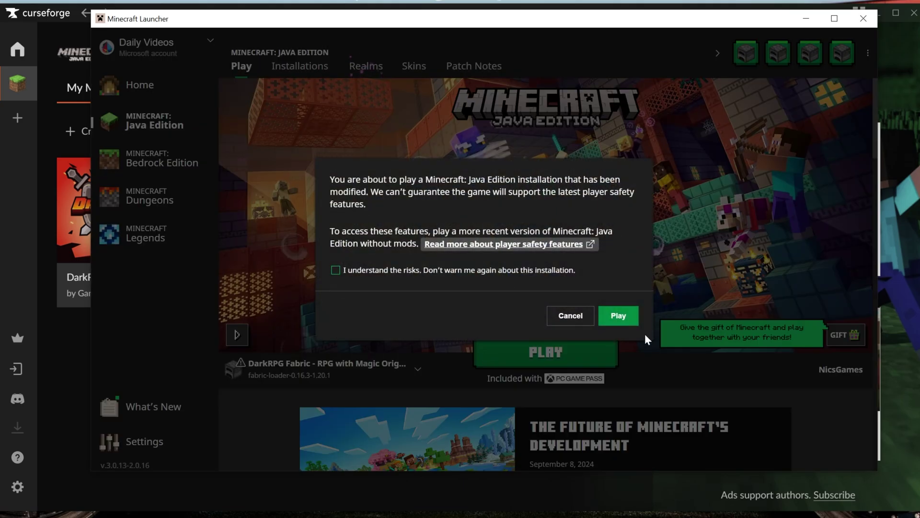
pyautogui.click(619, 316)
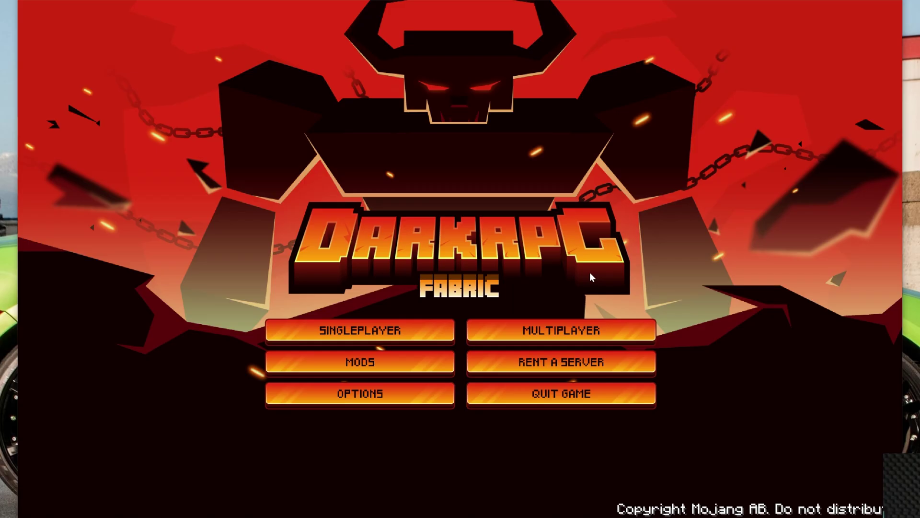
# Join the SimpleGameHosting.com server from the multiplayer server list.
pyautogui.click(583, 336)
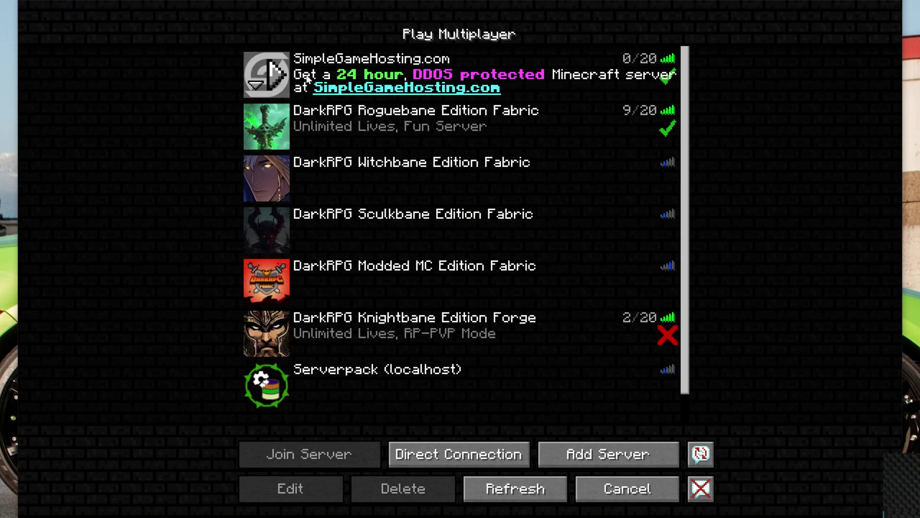
pyautogui.doubleClick(337, 79)
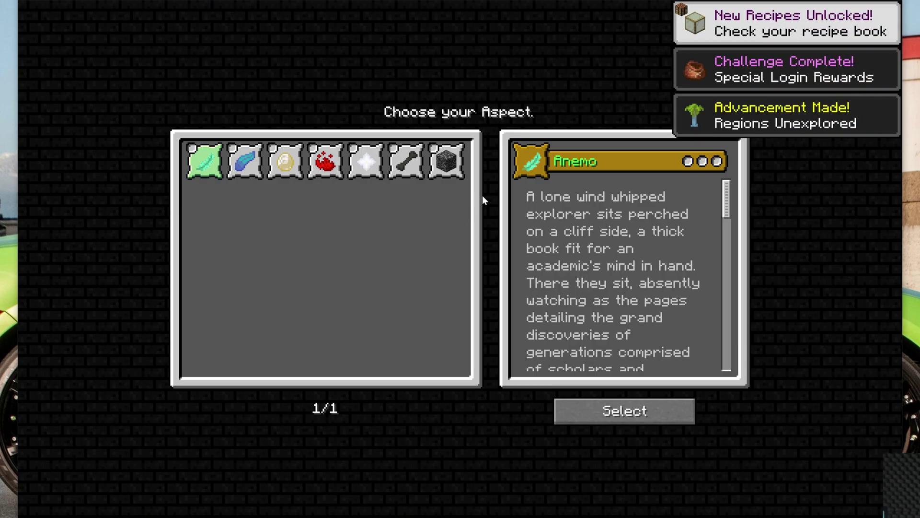
# Create the character with the Pyro aspect, Pixie origin and Imp type, and complete the remaining character choice.
pyautogui.click(282, 160)
pyautogui.scroll(-4, 609, 254)
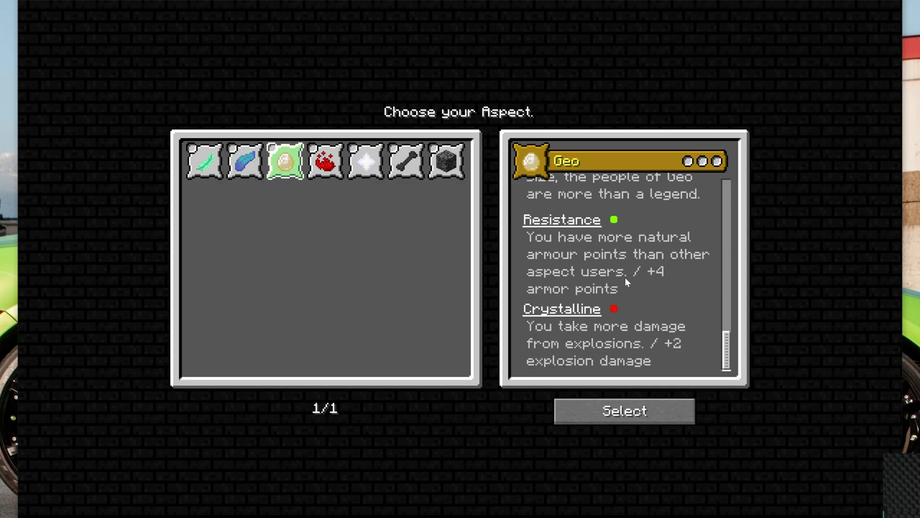
pyautogui.click(325, 161)
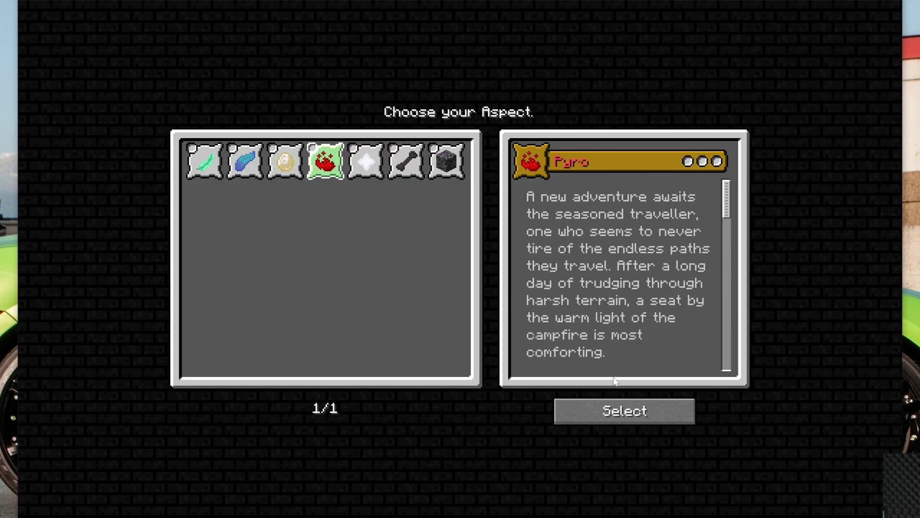
pyautogui.click(618, 407)
pyautogui.click(310, 260)
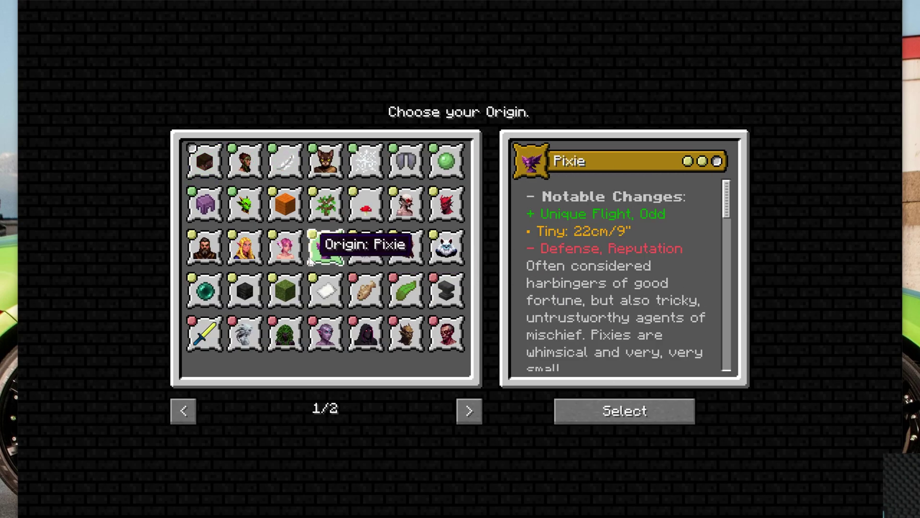
pyautogui.click(691, 413)
pyautogui.click(293, 162)
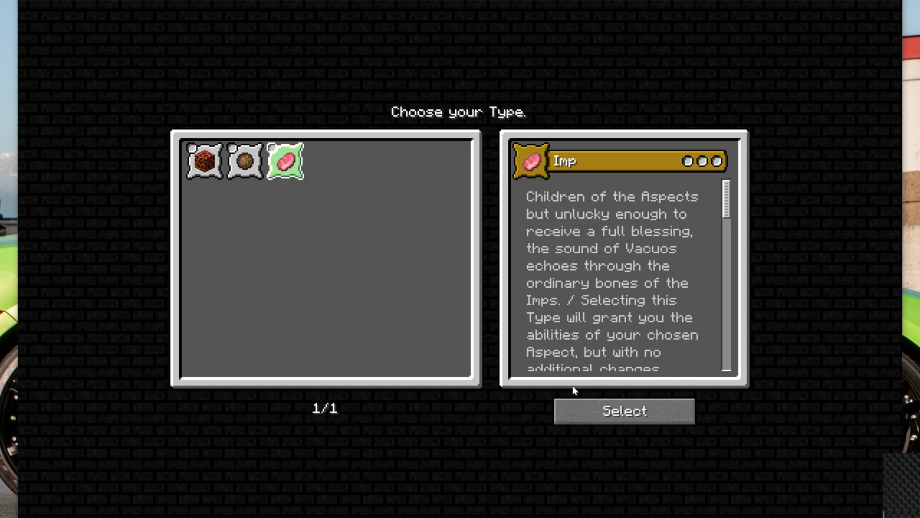
pyautogui.click(582, 409)
pyautogui.click(286, 243)
pyautogui.click(557, 410)
# Walk around the prairie and water near the starting point, switching to the empty fourth hotbar slot on the way.
pyautogui.press('w')
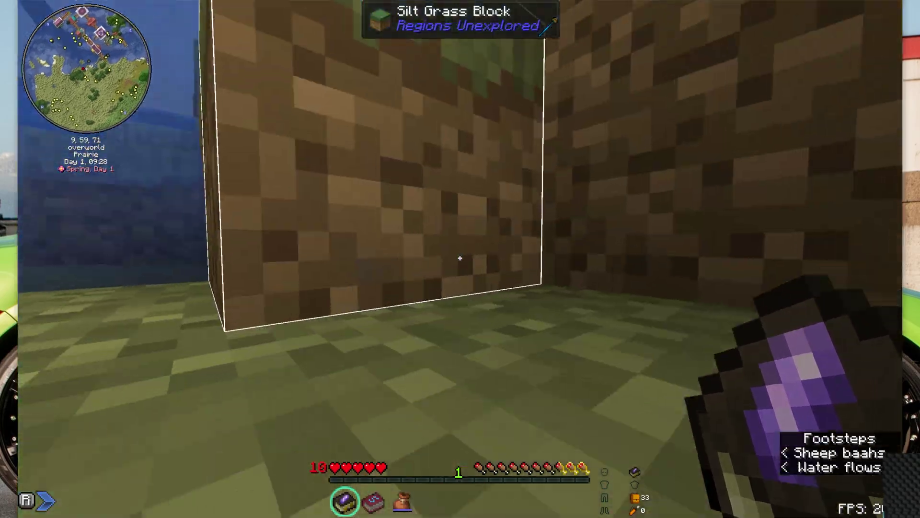
pyautogui.press('w')
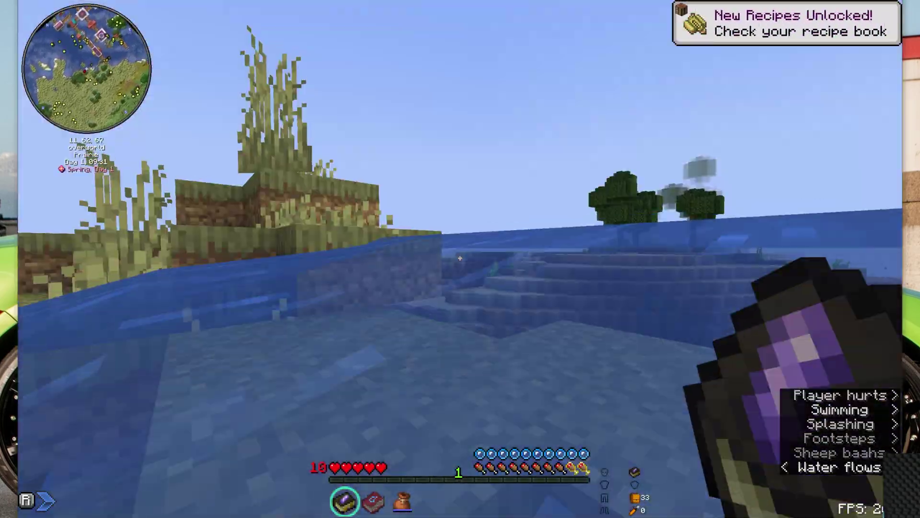
pyautogui.press('w')
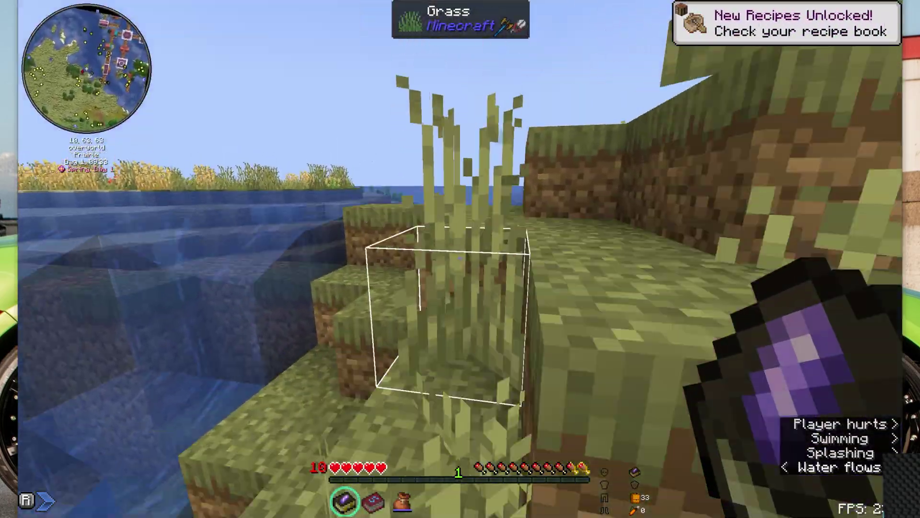
pyautogui.press('w')
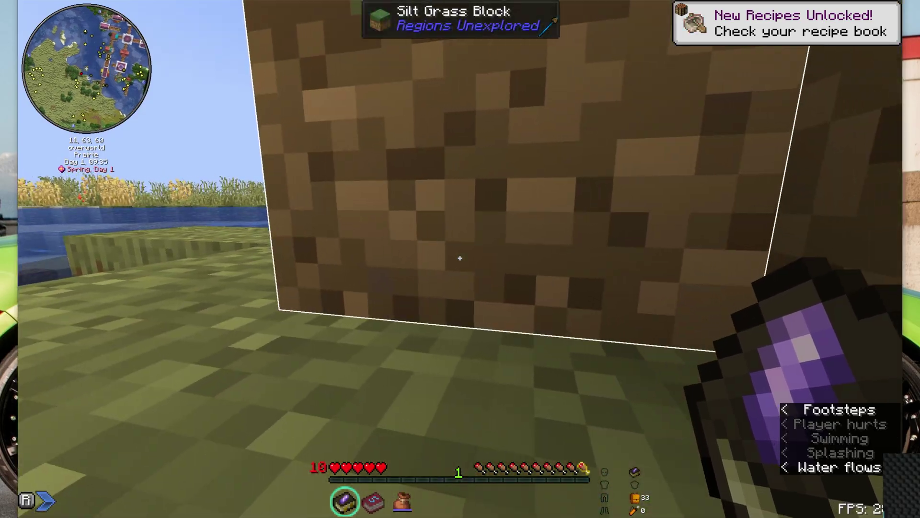
pyautogui.press('w')
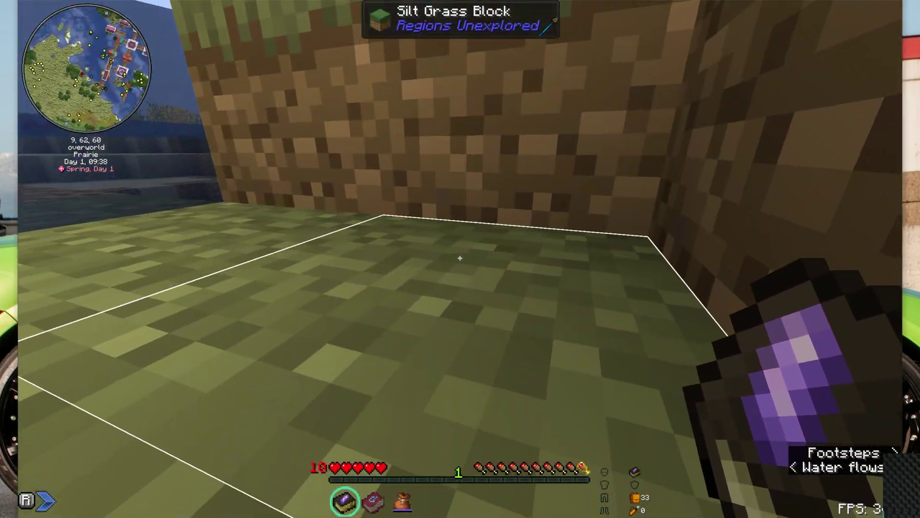
pyautogui.press('w')
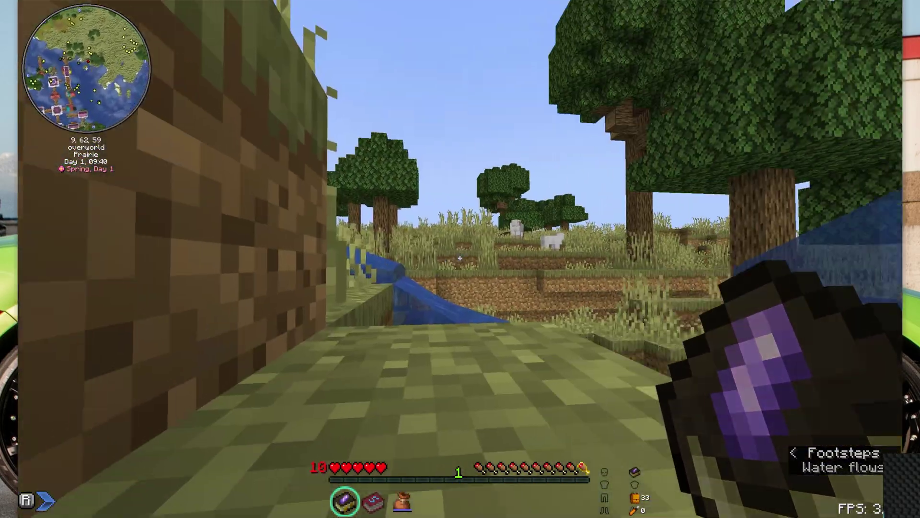
pyautogui.press('w')
pyautogui.scroll(-3, 461, 259)
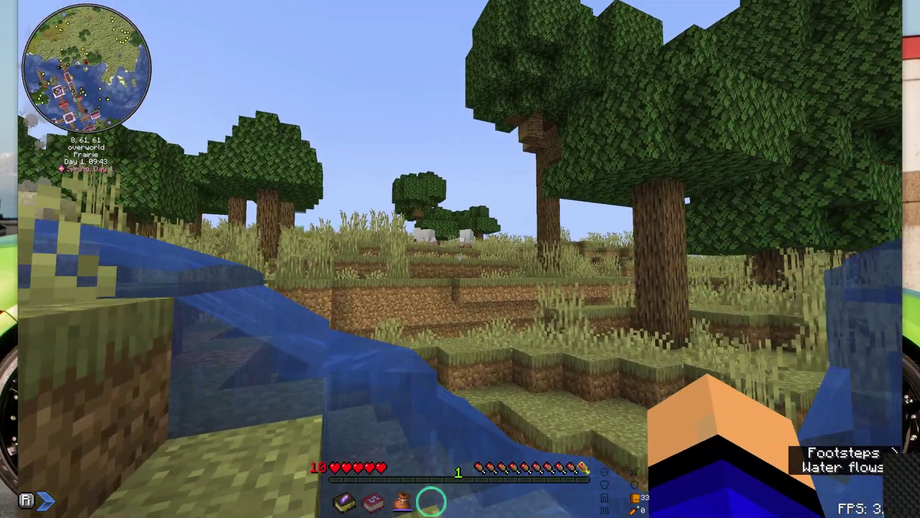
pyautogui.press('w')
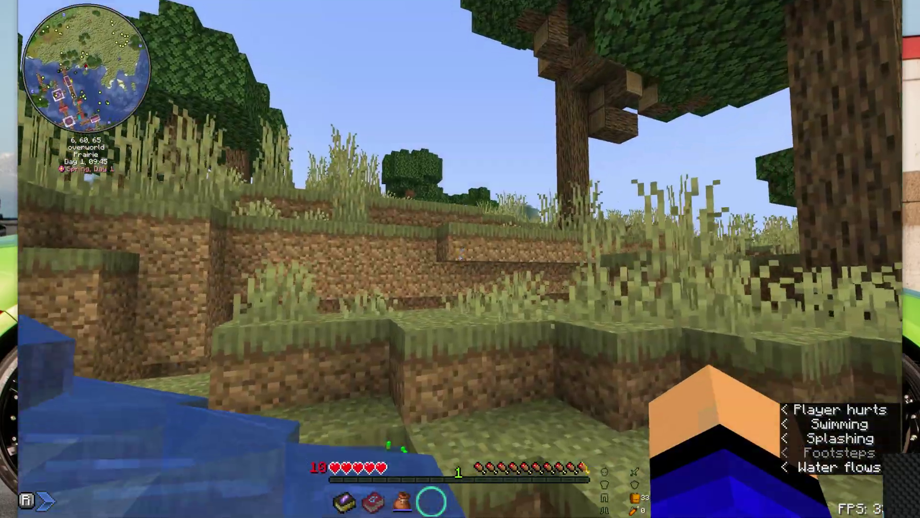